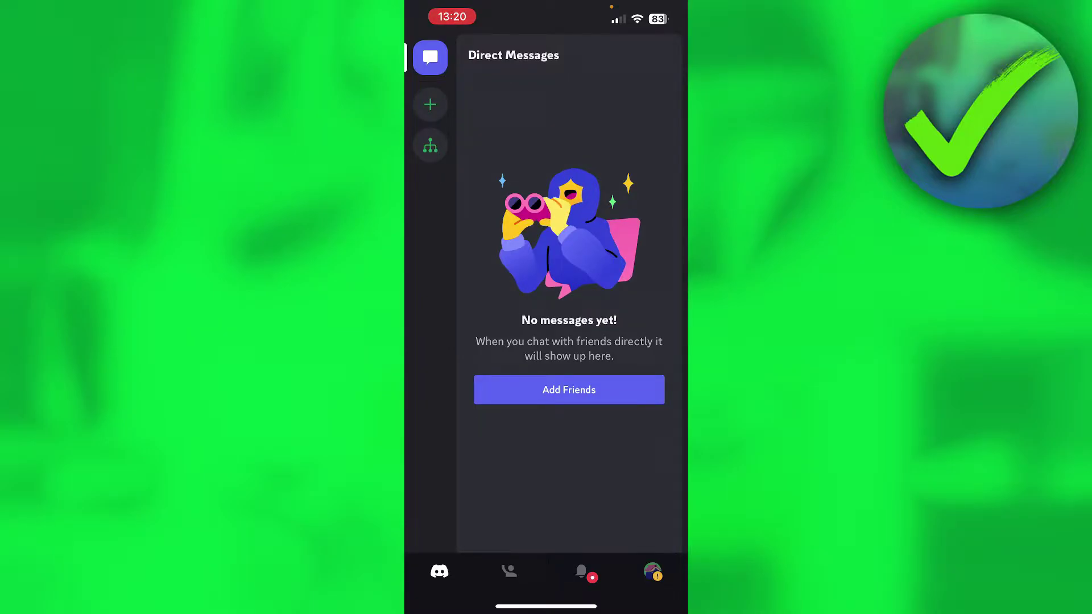
Step: Open your own Discord profile and settings menu from the empty Direct Messages screen
left_click(652, 573)
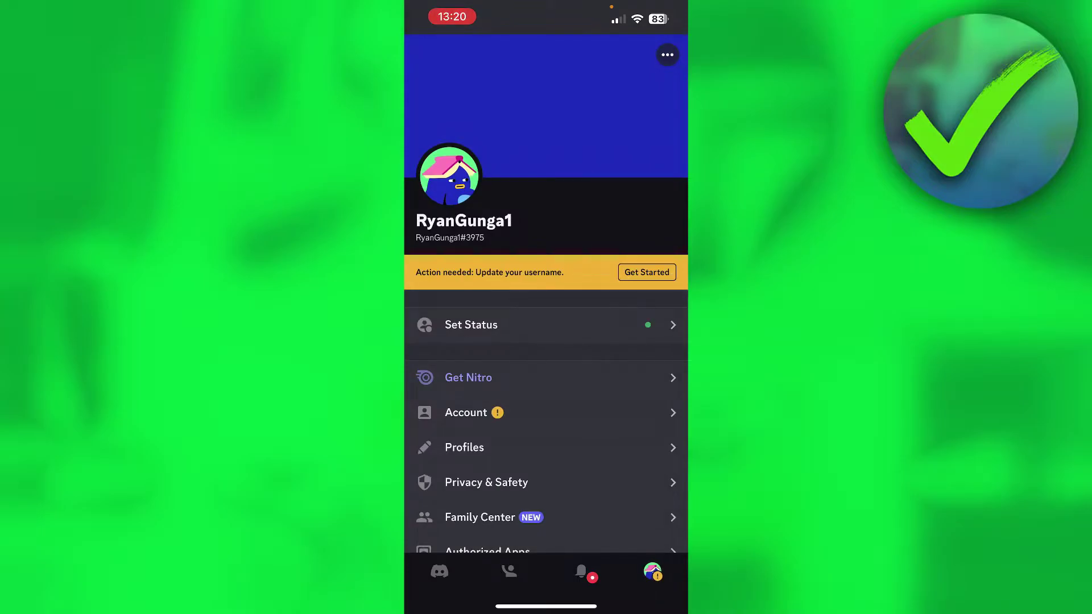
scroll(546, 341, "down", 3)
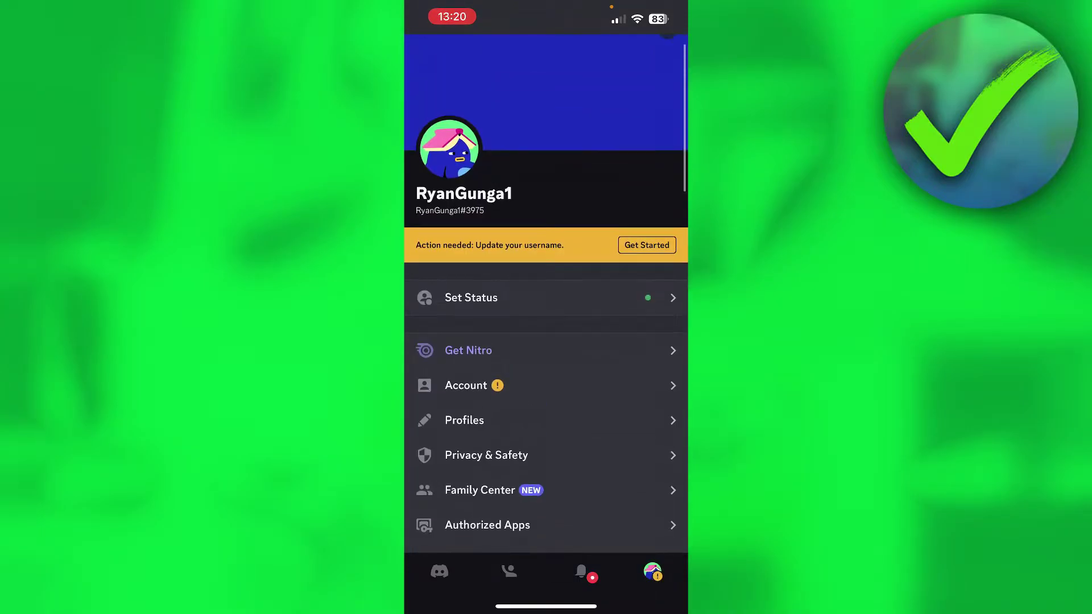
scroll(546, 341, "down", 2)
scroll(545, 341, "down", 5)
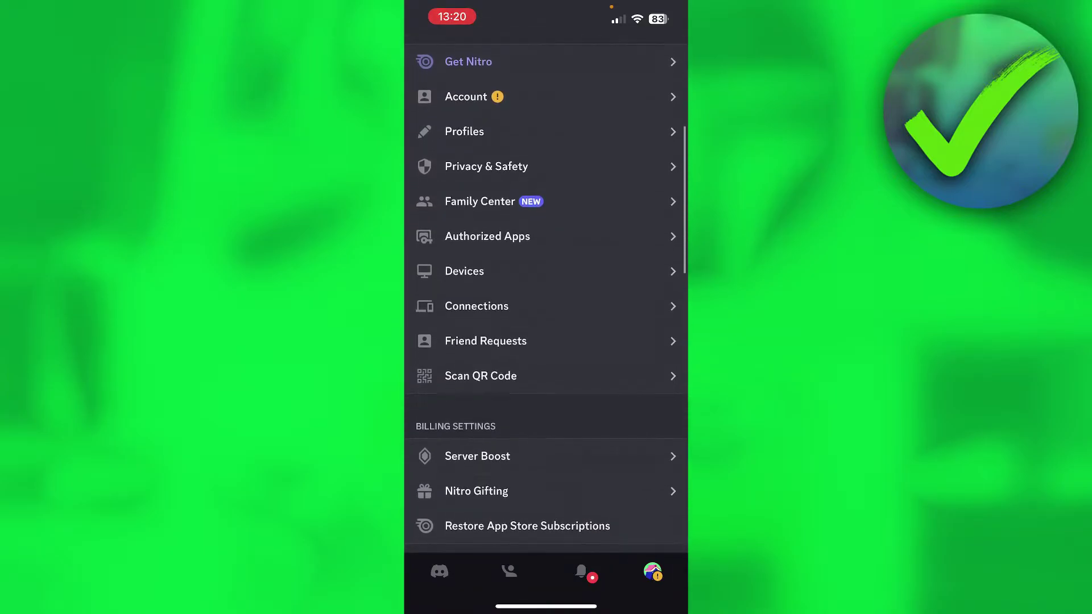
scroll(546, 342, "up", 3)
Step: Check the email in Account settings, return home, and switch to the browser's Discord support results
left_click(465, 203)
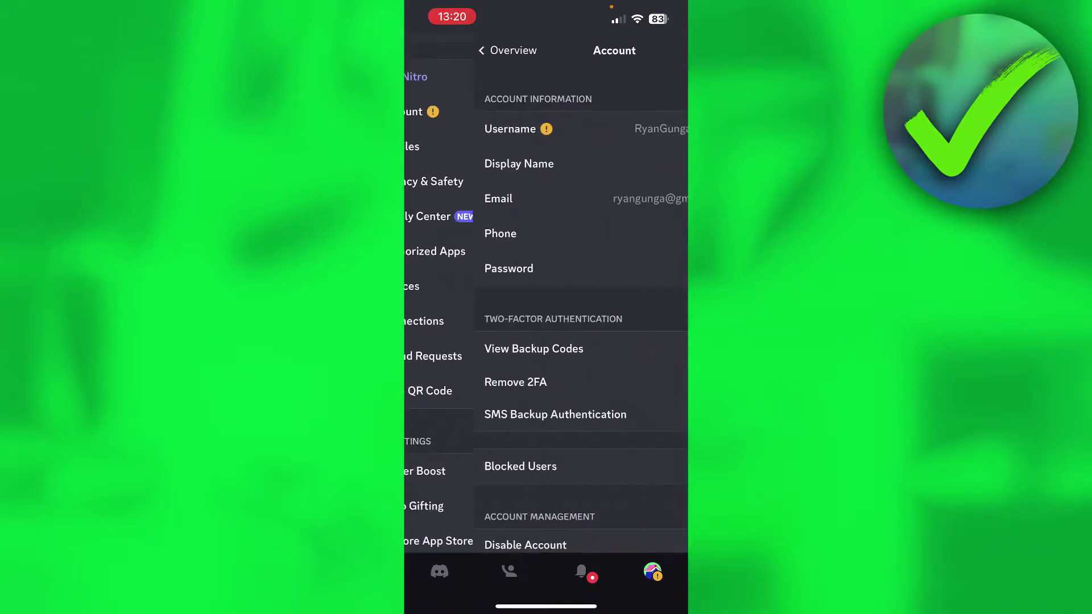
scroll(546, 341, "down", 2)
scroll(546, 341, "up", 2)
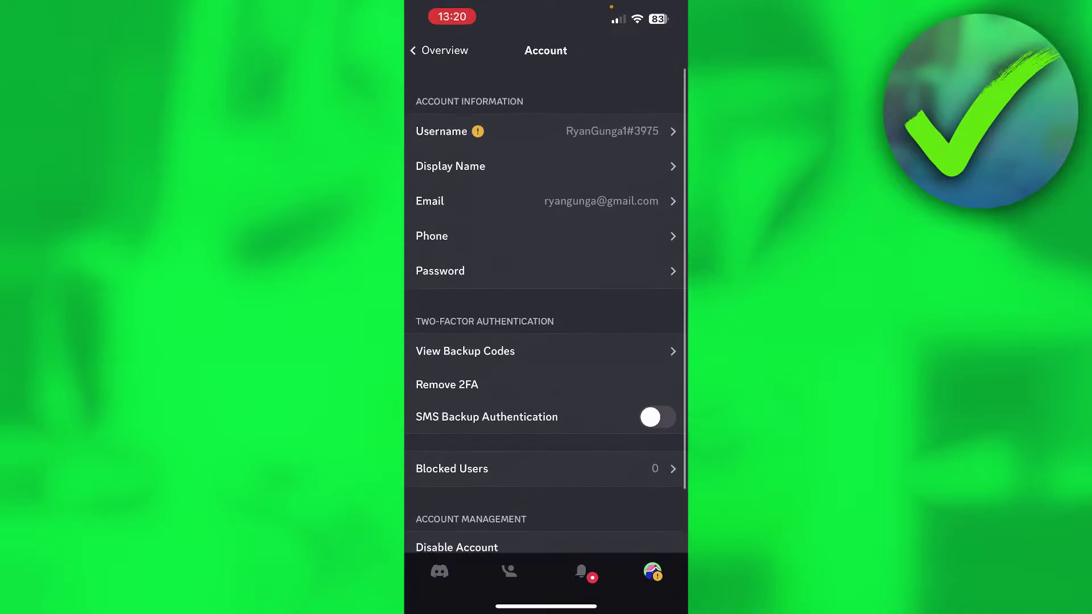
left_click(439, 51)
scroll(546, 342, "up", 3)
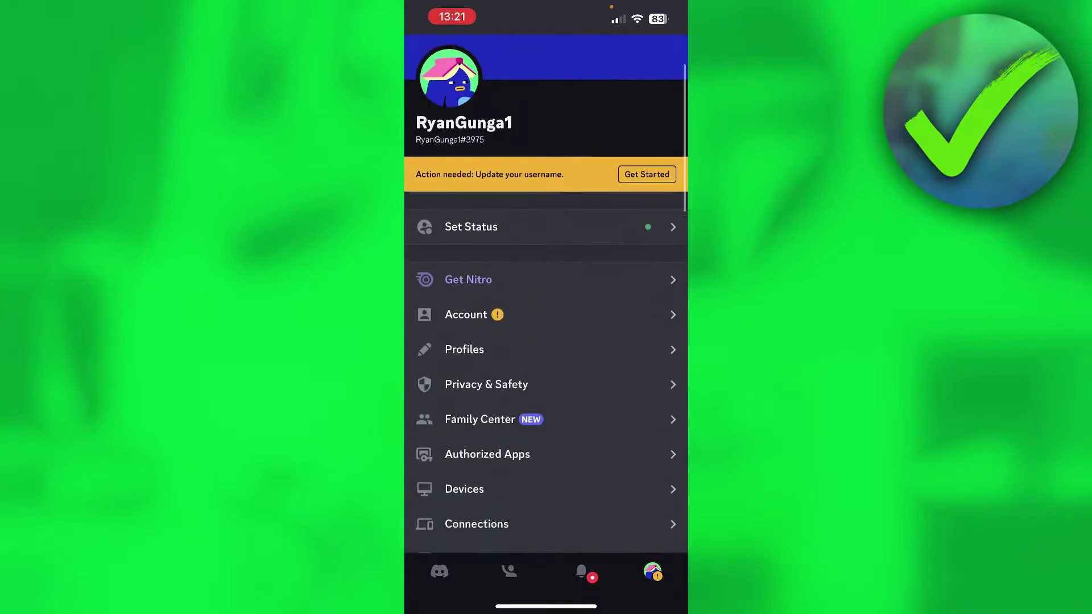
scroll(546, 342, "up", 2)
left_click(439, 573)
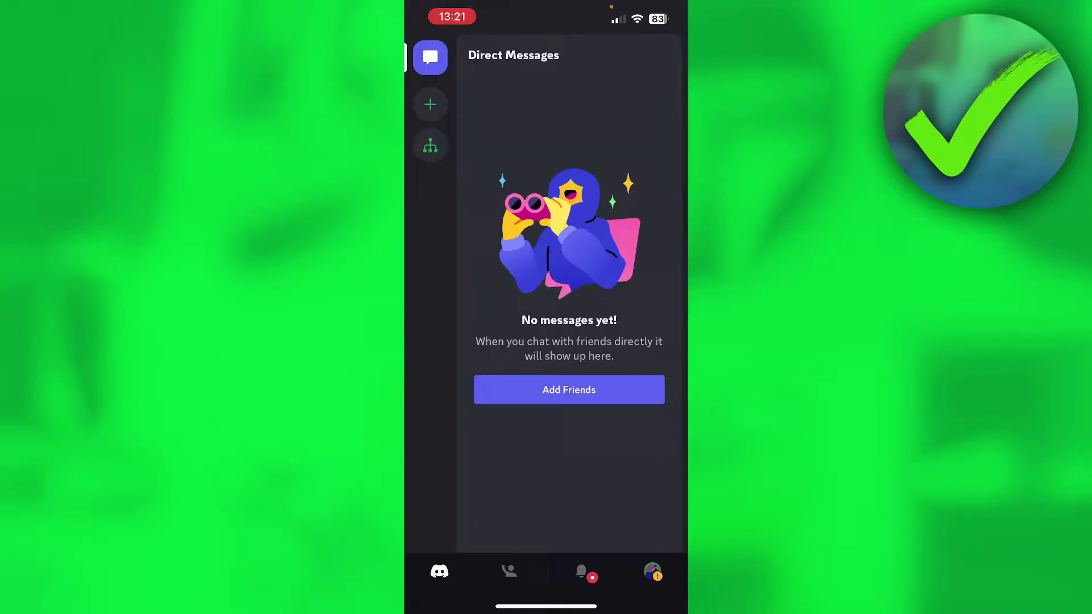
left_click_drag(547, 608, 545, 384)
Step: Load the Discord Help Center at support.discord.com from the Google 'Discord support' result
left_click(478, 342)
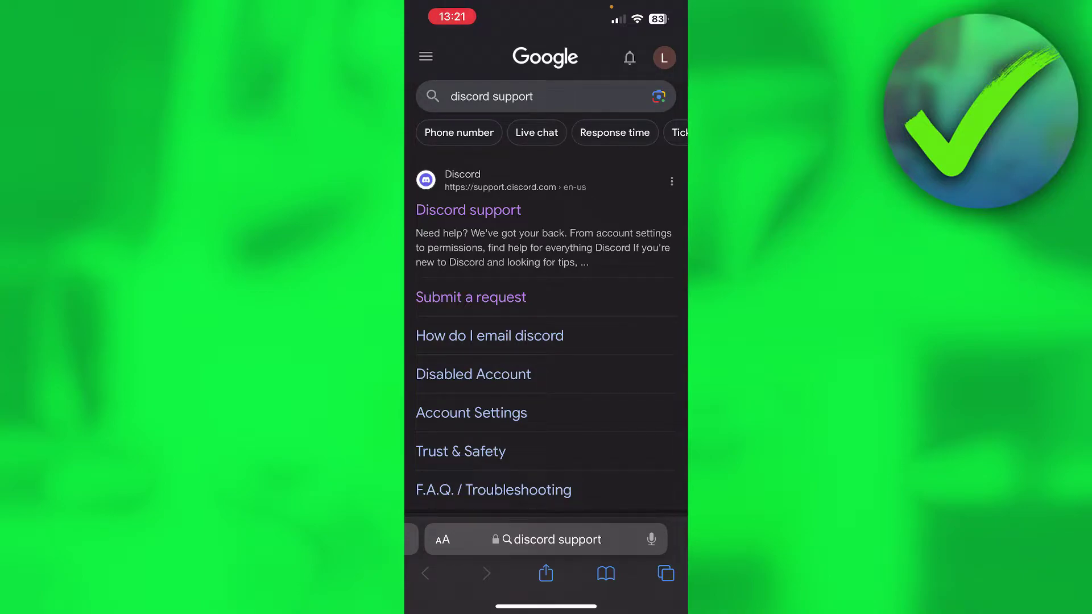
left_click(469, 210)
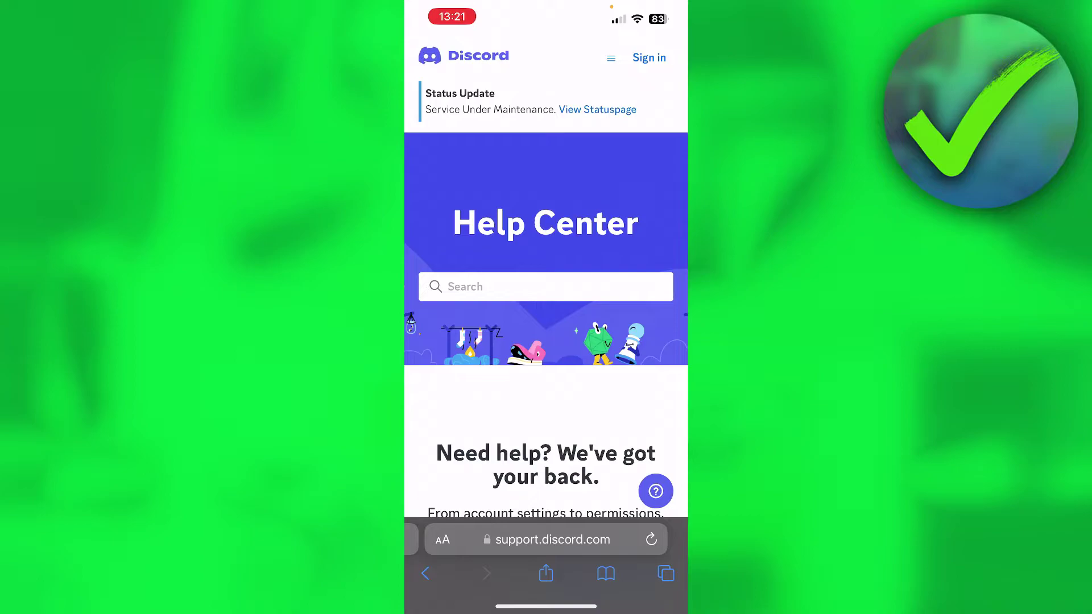
Step: Start a support request with 'Appeals & Age Update Requests' as the help topic
left_click(611, 58)
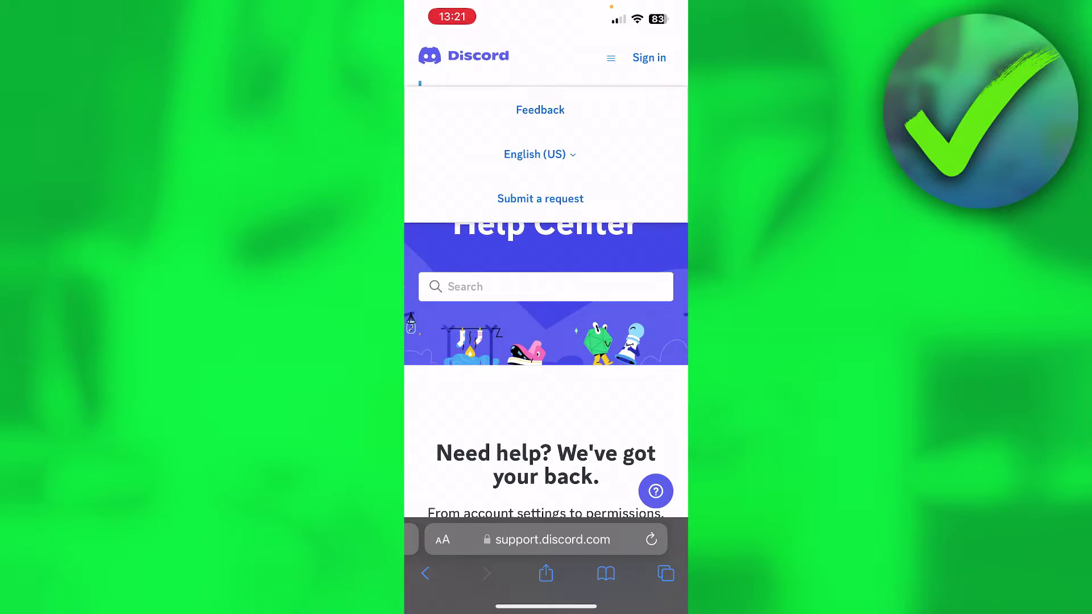
left_click(540, 198)
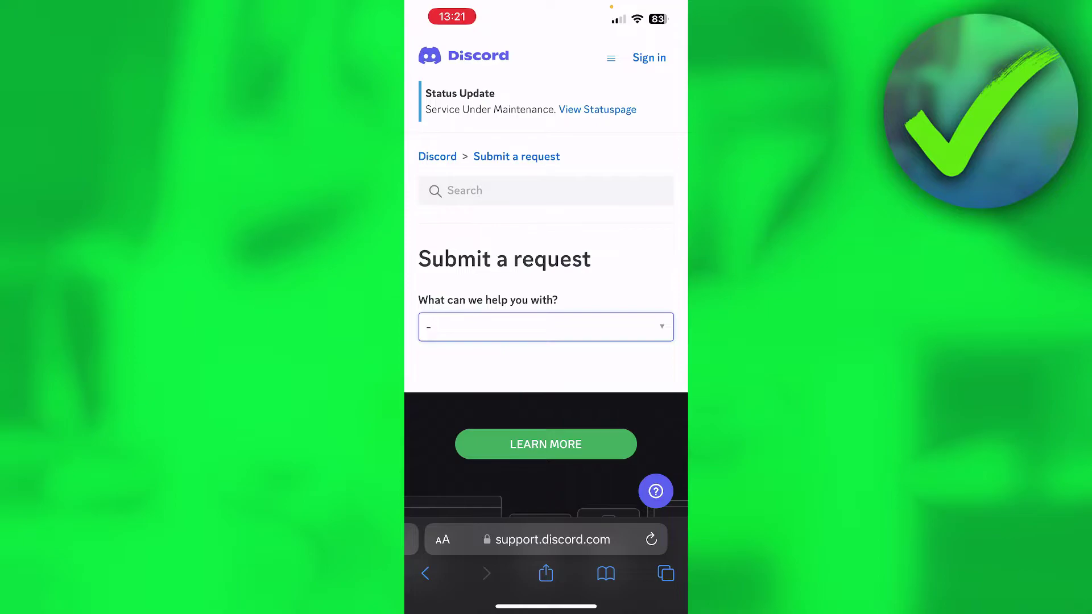
left_click(547, 327)
scroll(546, 367, "down", 1)
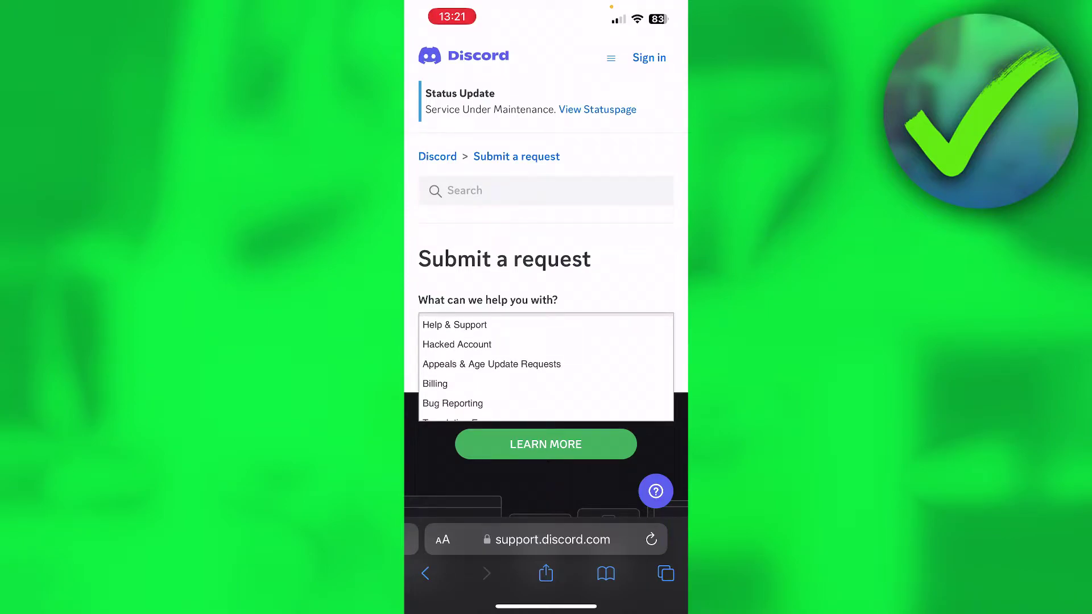
double_click(542, 364)
left_click(469, 364)
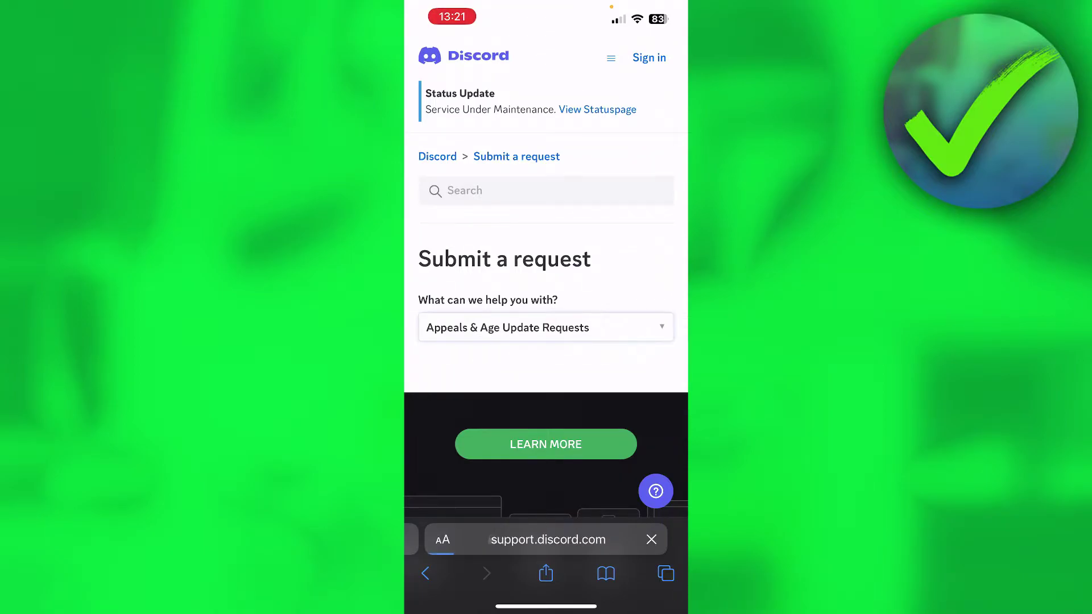
scroll(546, 342, "down", 2)
scroll(546, 341, "down", 1)
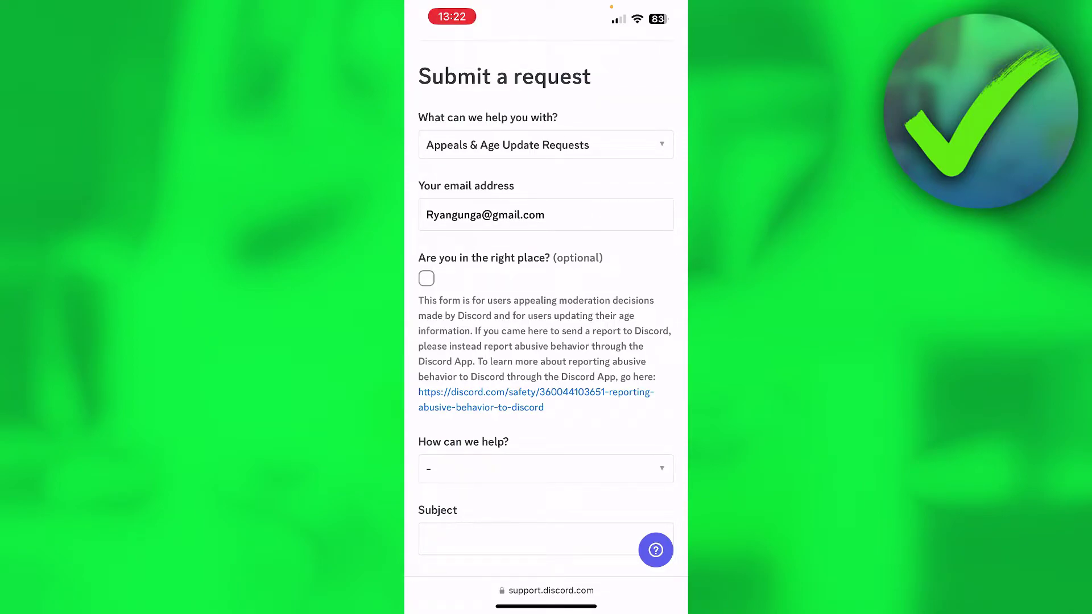
Step: Tick the 'Are you in the right place?' confirmation on the request form
left_click(426, 278)
scroll(547, 307, "down", 1)
scroll(546, 307, "down", 3)
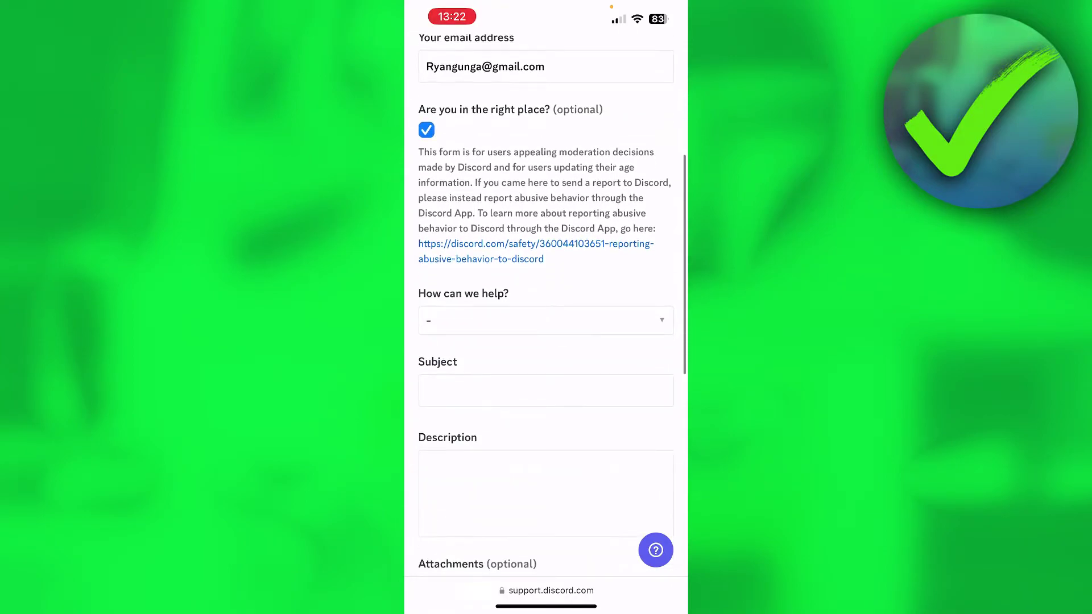
Step: Set 'How can we help?' to 'Update my age information'
left_click(546, 281)
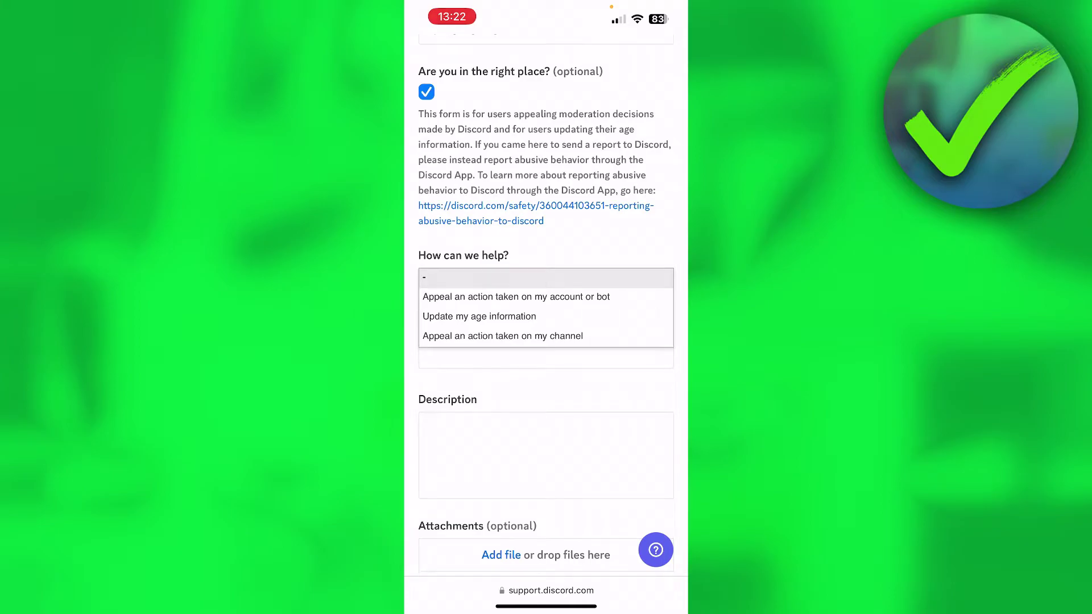
left_click(479, 316)
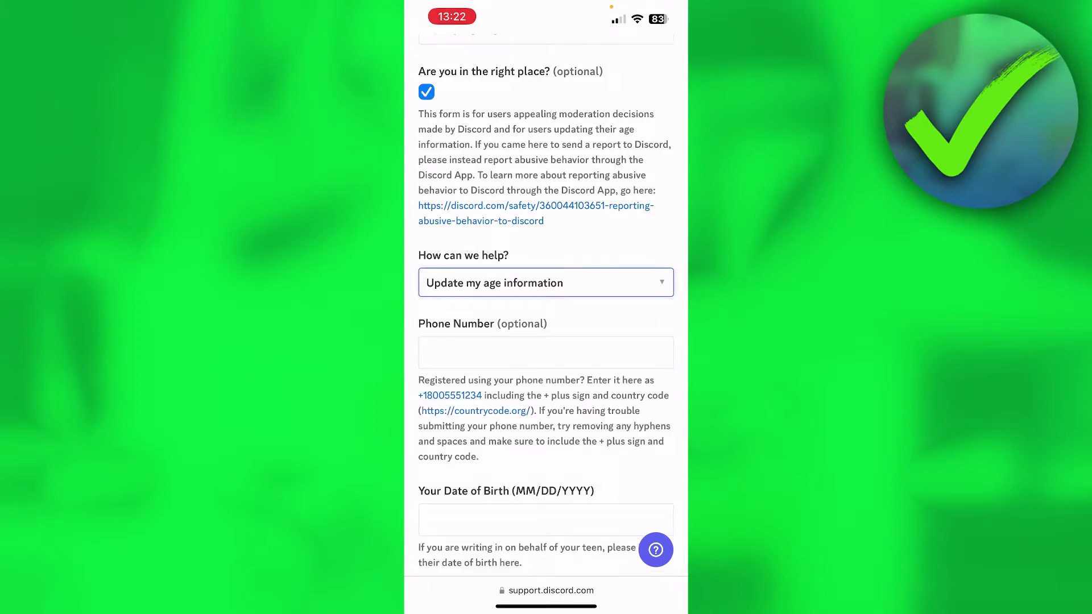
scroll(546, 307, "down", 1)
scroll(546, 307, "down", 1)
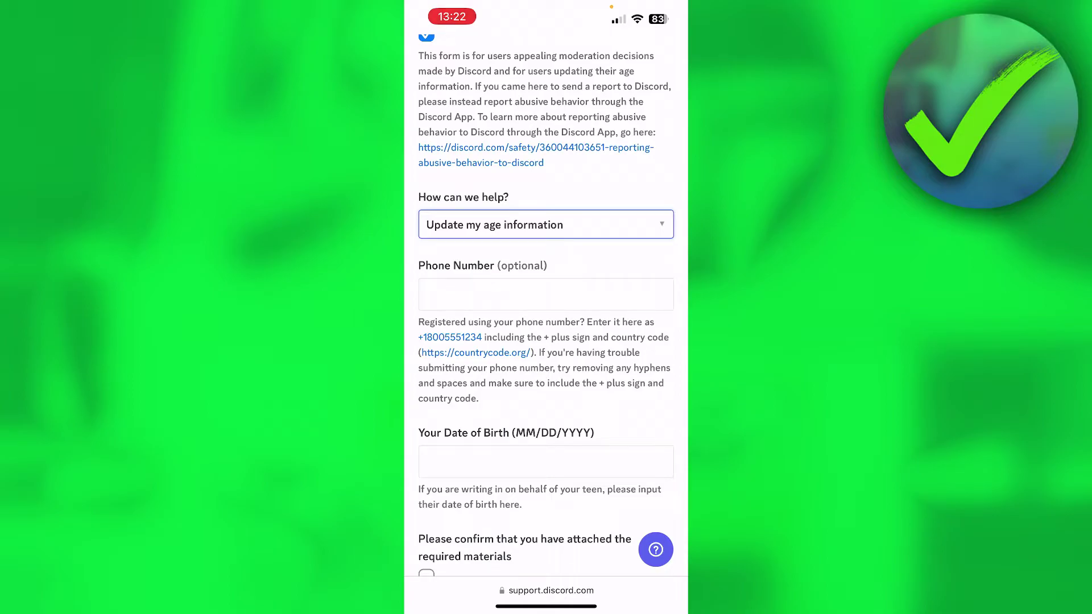
scroll(547, 308, "up", 1)
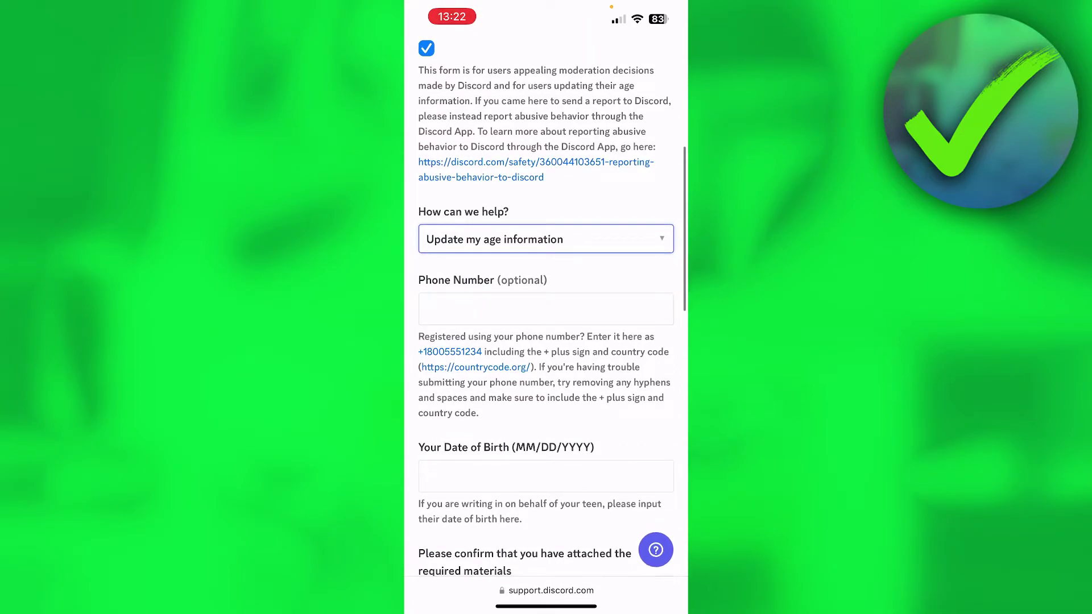
scroll(546, 307, "up", 3)
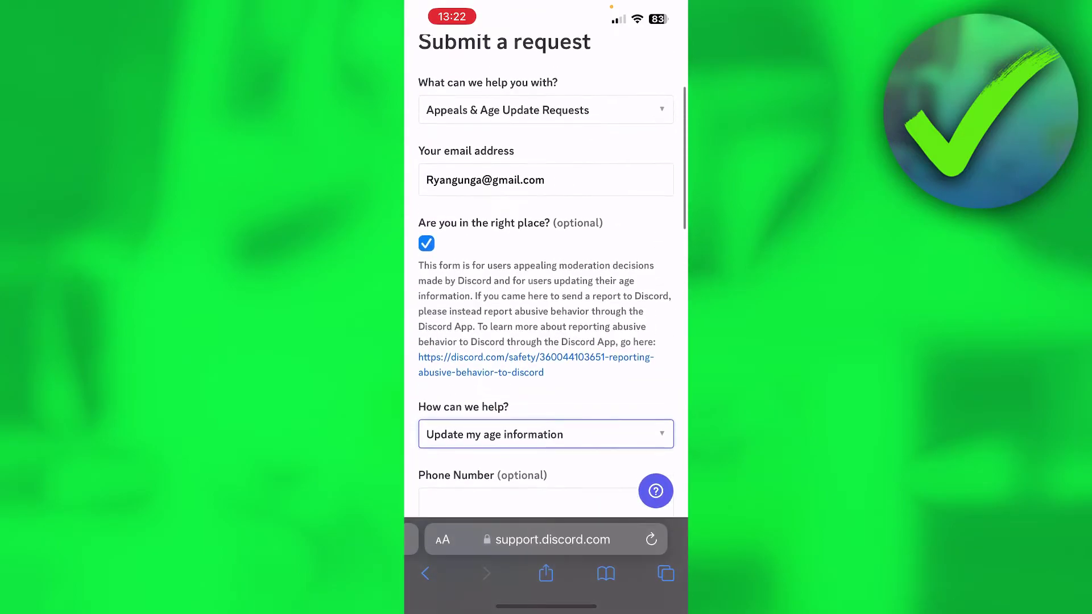
scroll(546, 307, "down", 4)
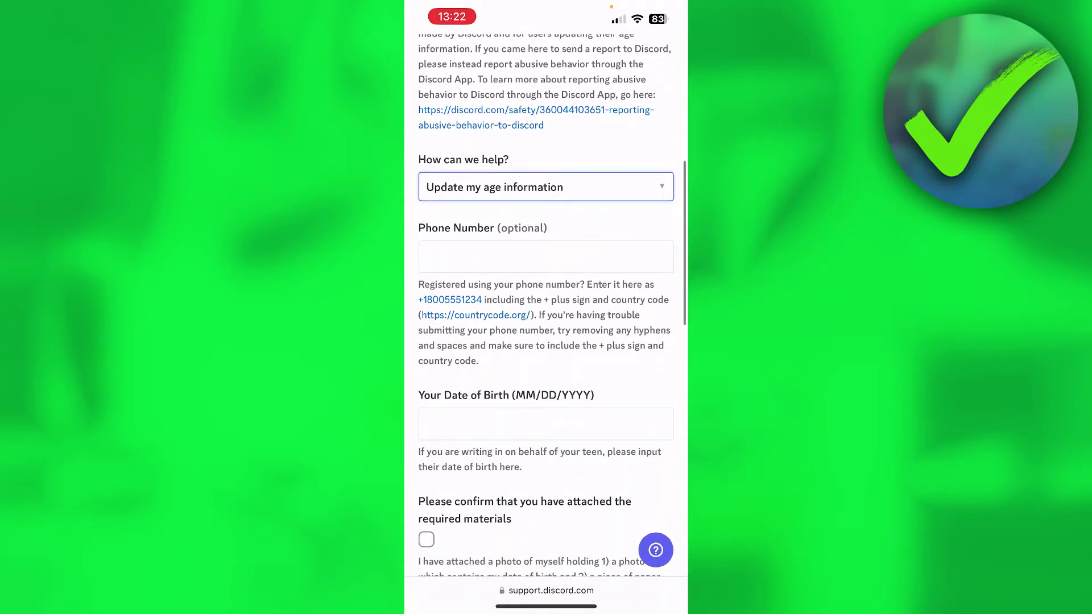
scroll(545, 307, "down", 3)
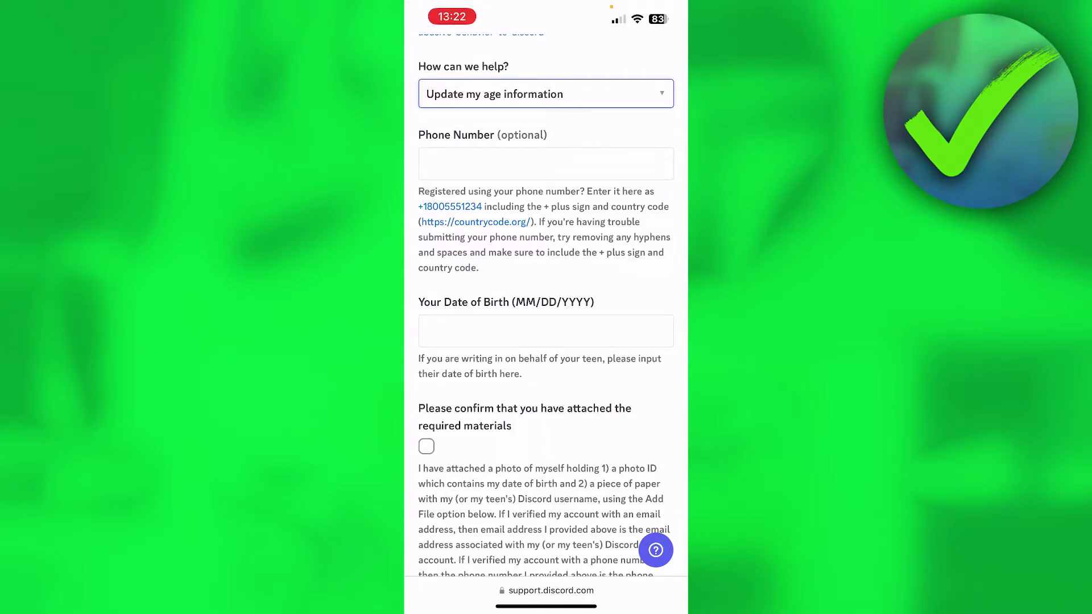
scroll(546, 307, "down", 3)
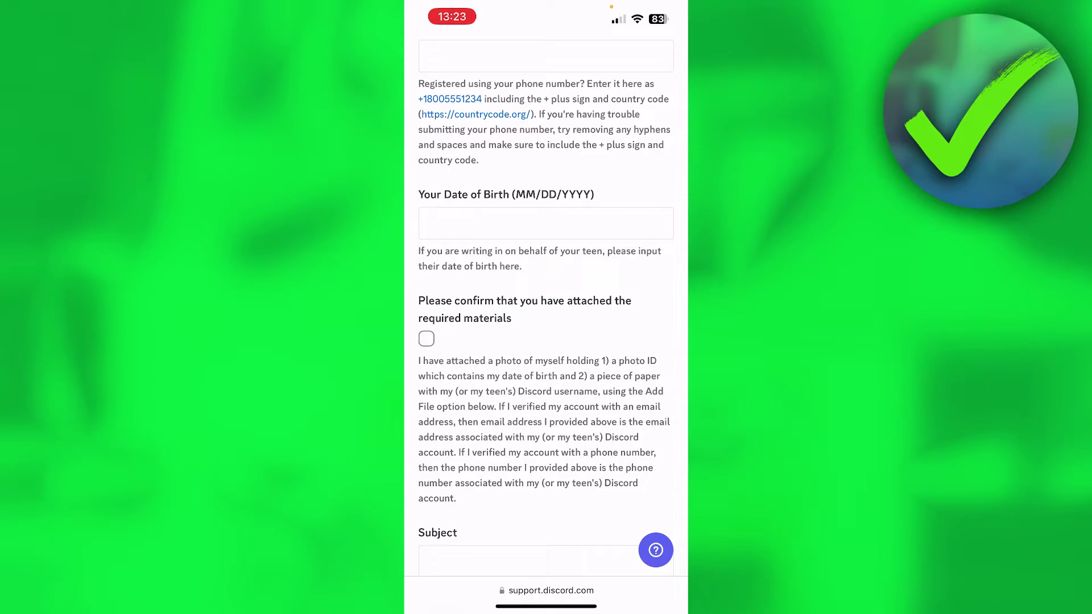
Step: Tick the required-materials confirmation, then select its photo ID and username statement text
left_click(426, 339)
scroll(546, 308, "down", 2)
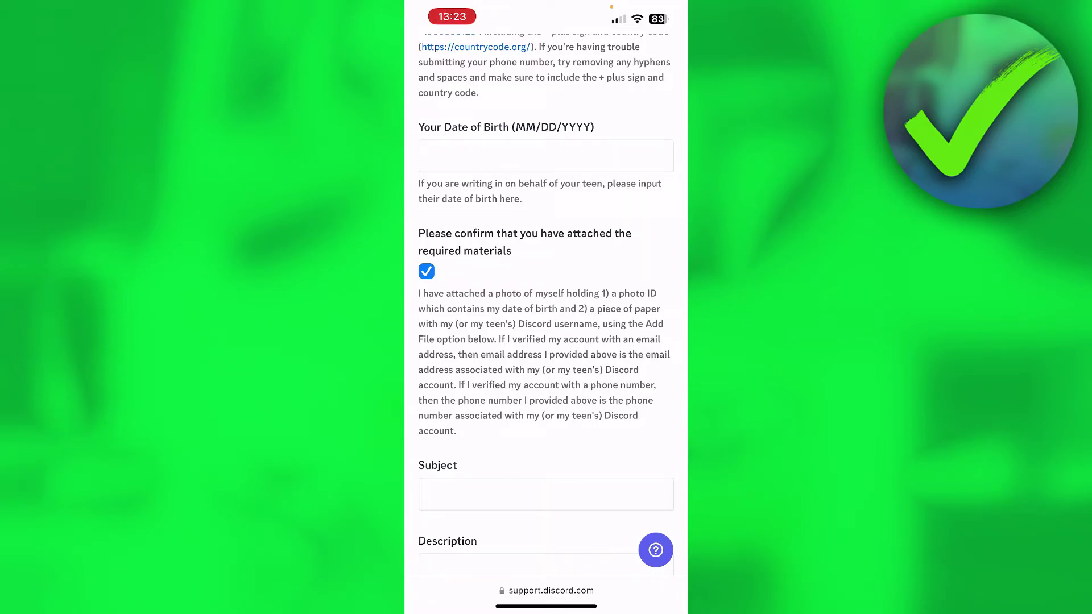
scroll(546, 341, "down", 5)
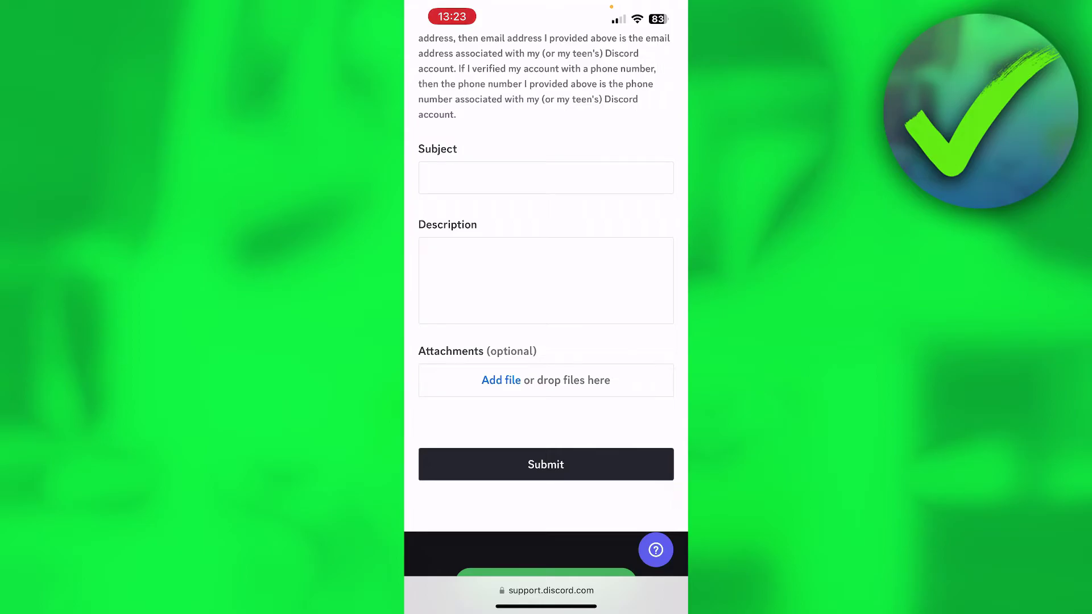
scroll(546, 342, "up", 5)
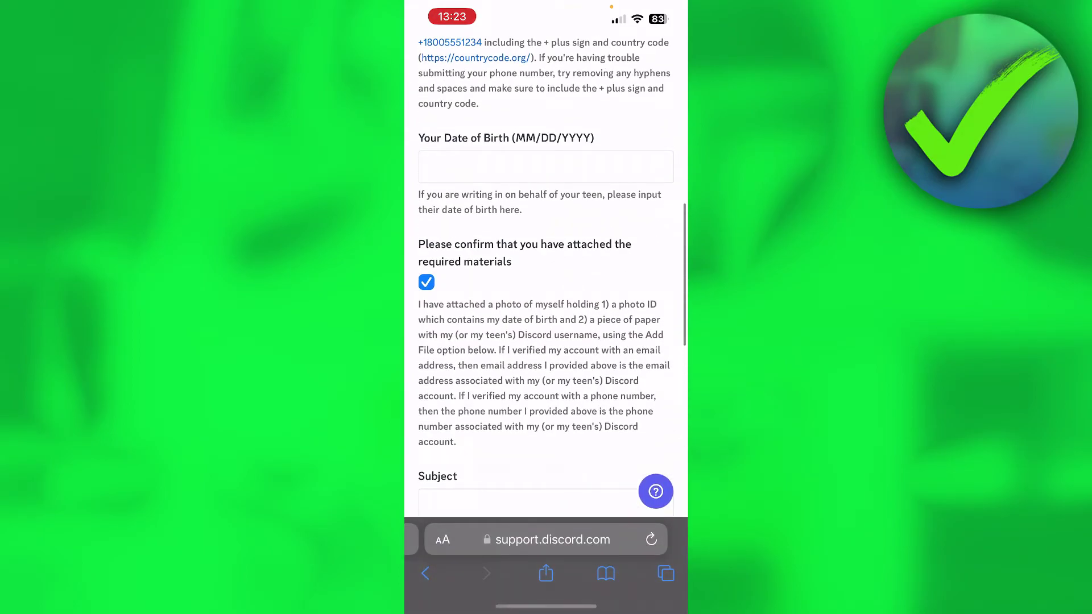
double_click(427, 305)
mouse_move(444, 312)
left_mouse_down()
mouse_move(504, 341)
mouse_move(597, 341)
mouse_move(499, 351)
left_mouse_up()
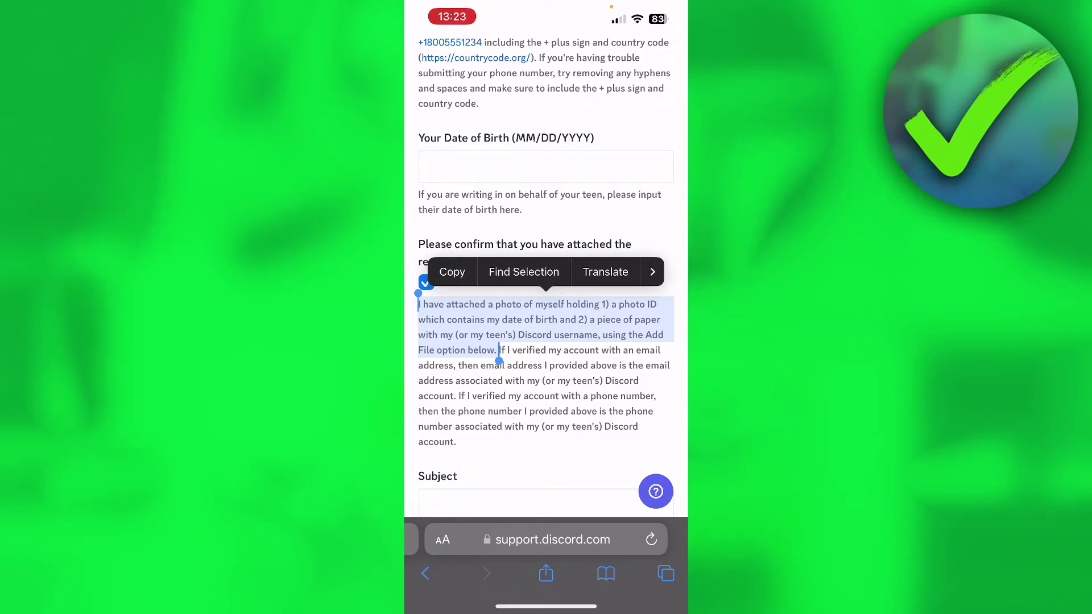
scroll(546, 307, "up", 4)
scroll(546, 307, "down", 5)
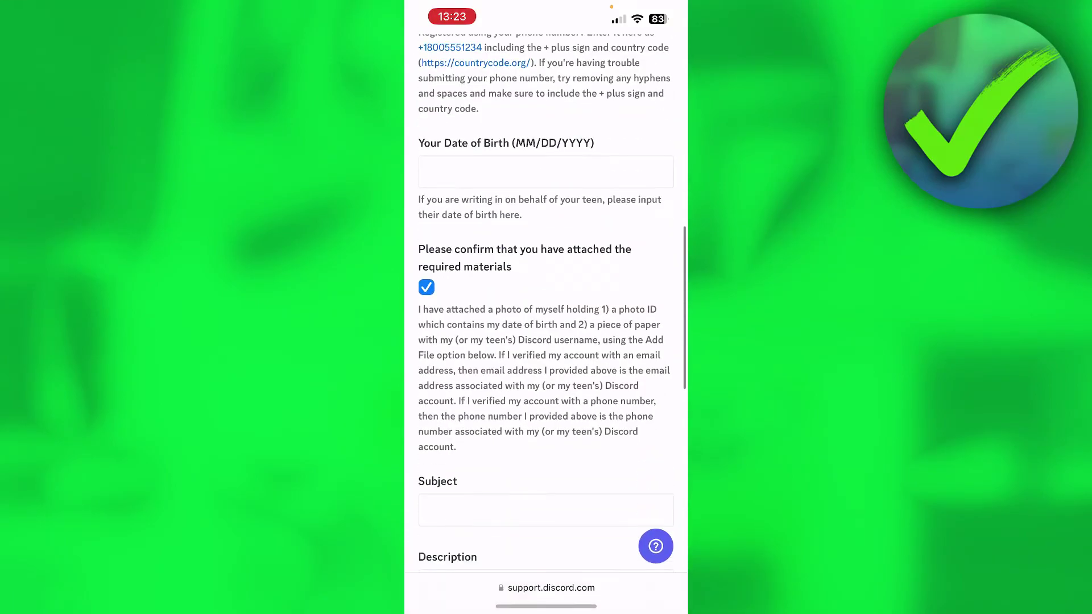
scroll(546, 307, "down", 4)
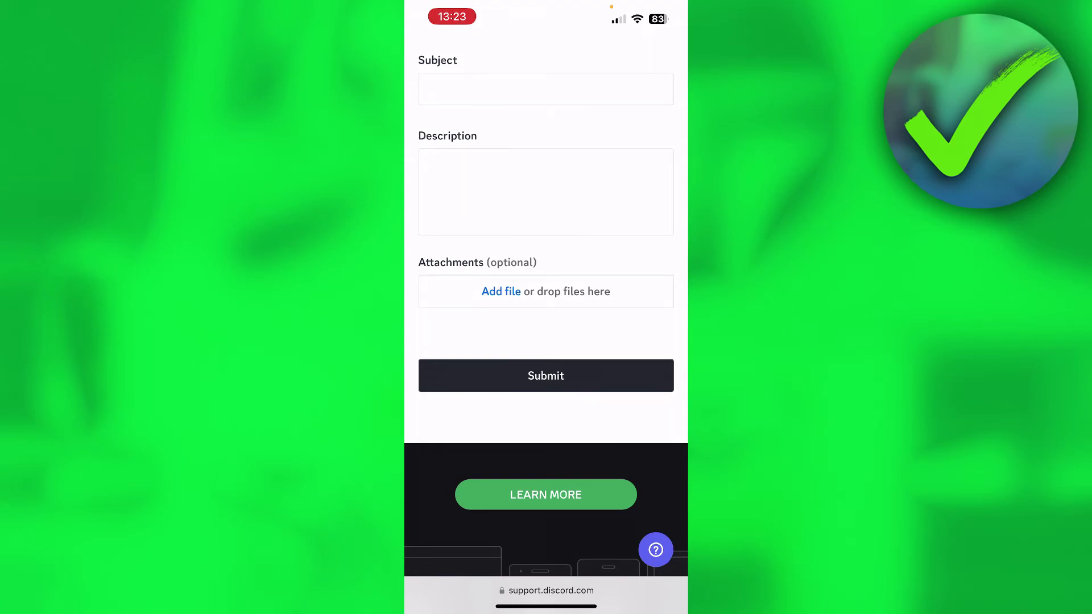
scroll(546, 307, "up", 5)
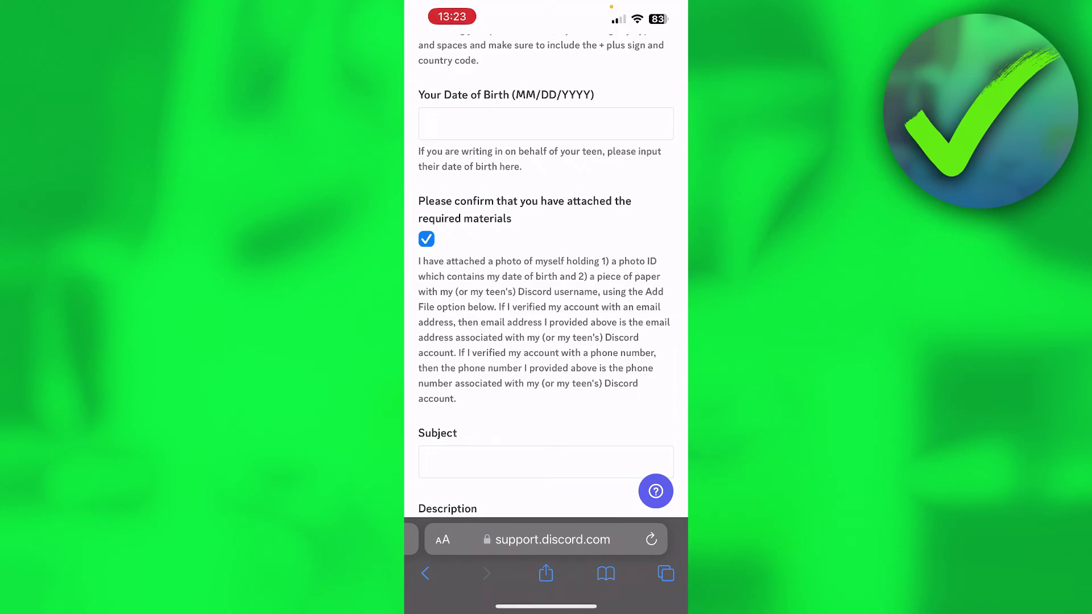
scroll(545, 327, "down", 3)
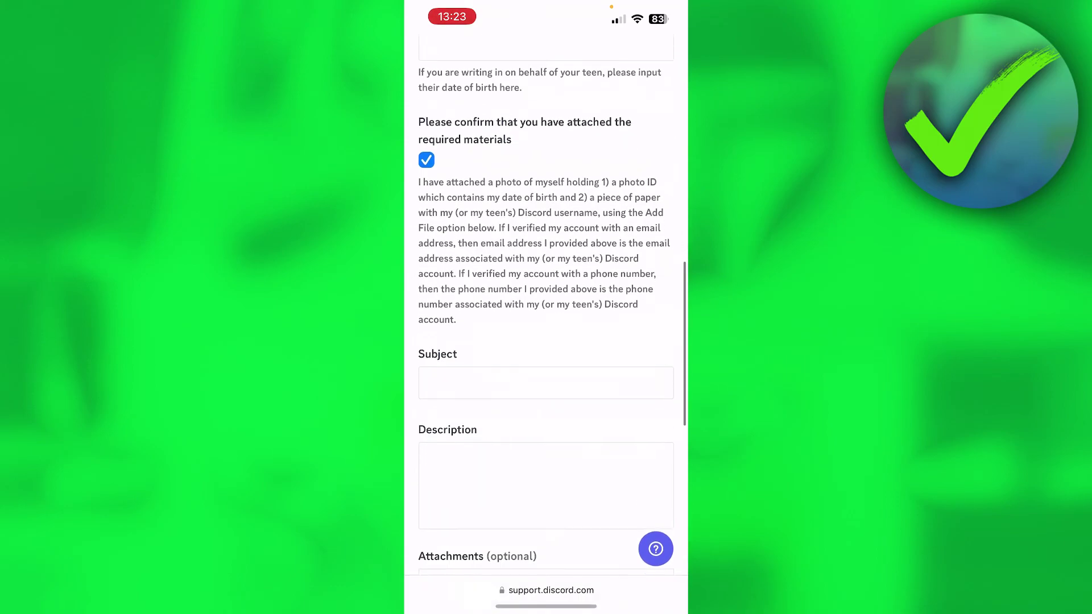